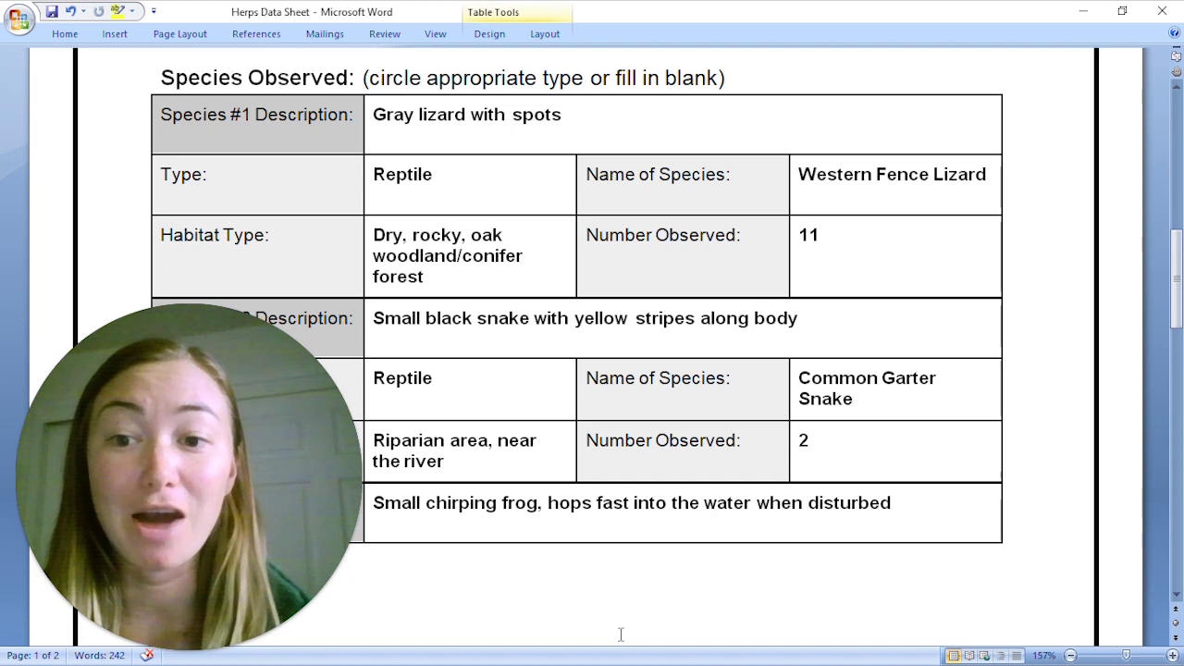
# Highlight the Western Fence Lizard name and count in the Word data sheet, then deselect them
pyautogui.moveTo(168, 646)
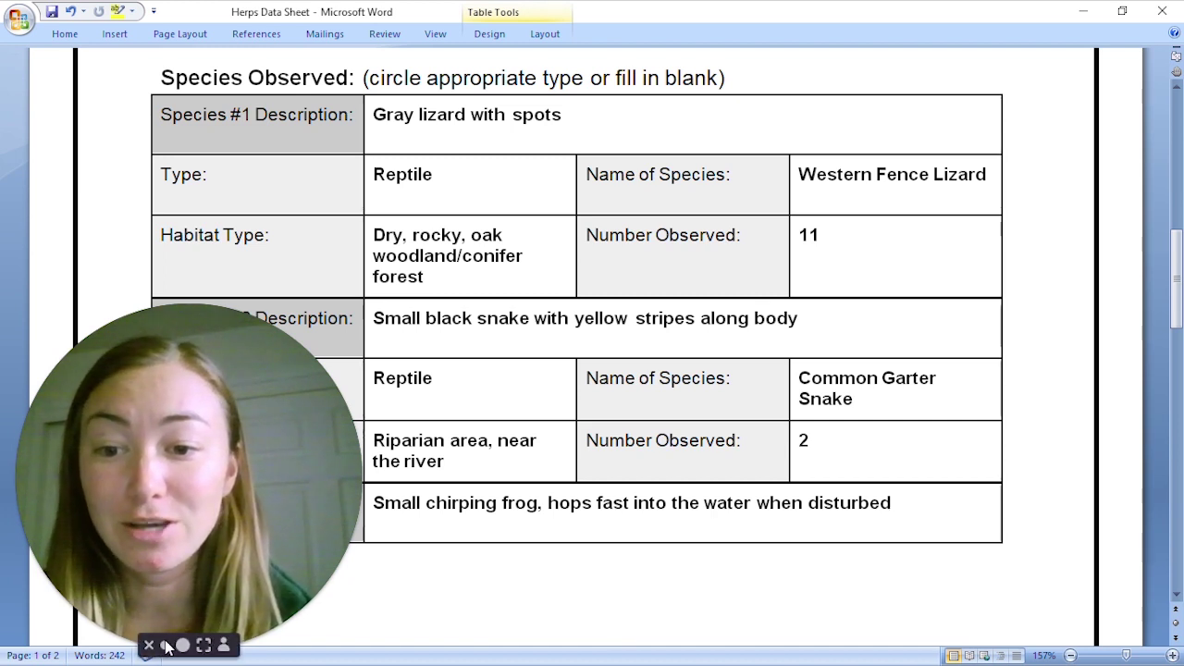
pyautogui.click(167, 646)
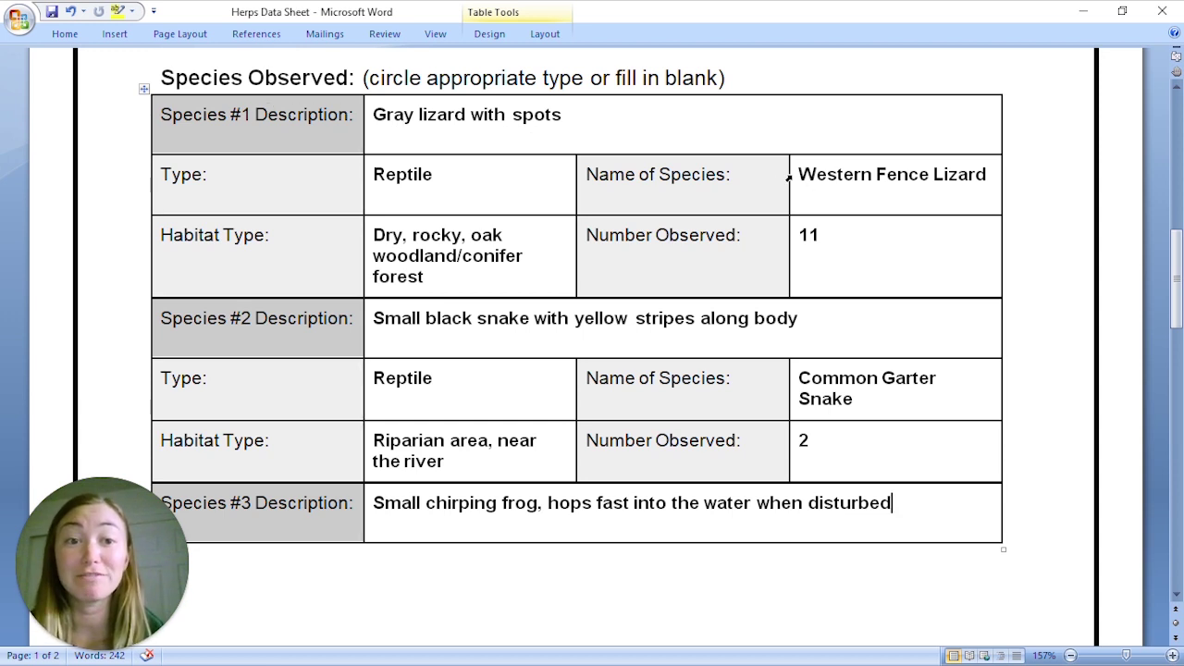
pyautogui.moveTo(801, 174); pyautogui.dragTo(861, 251)
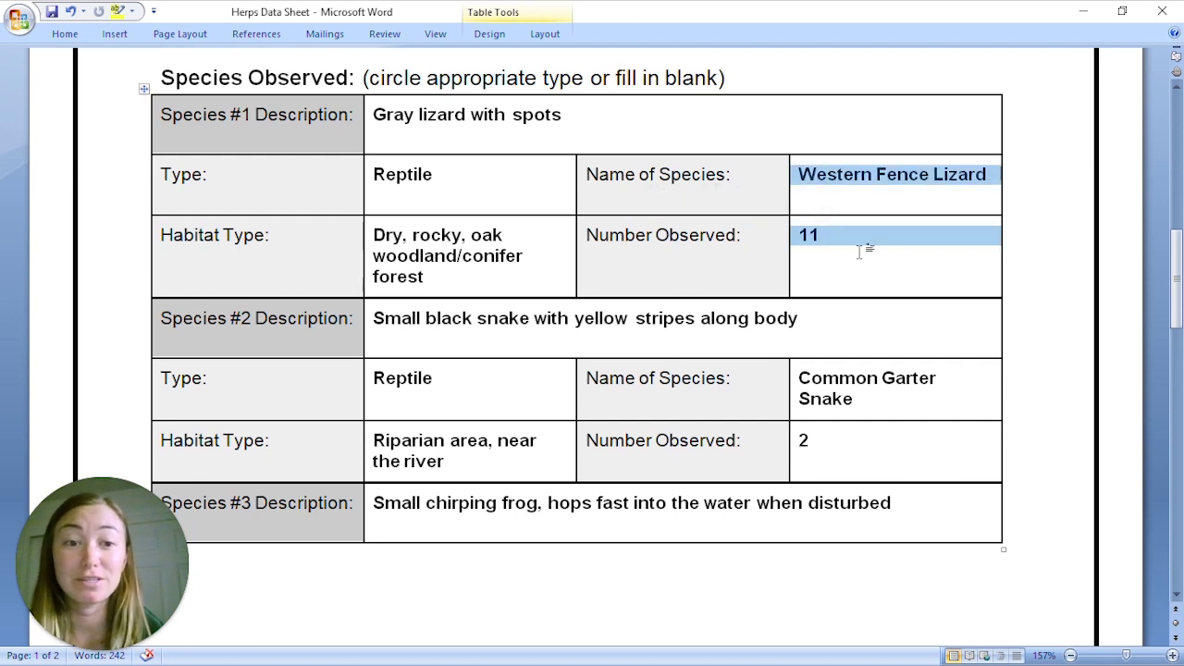
pyautogui.click(861, 252)
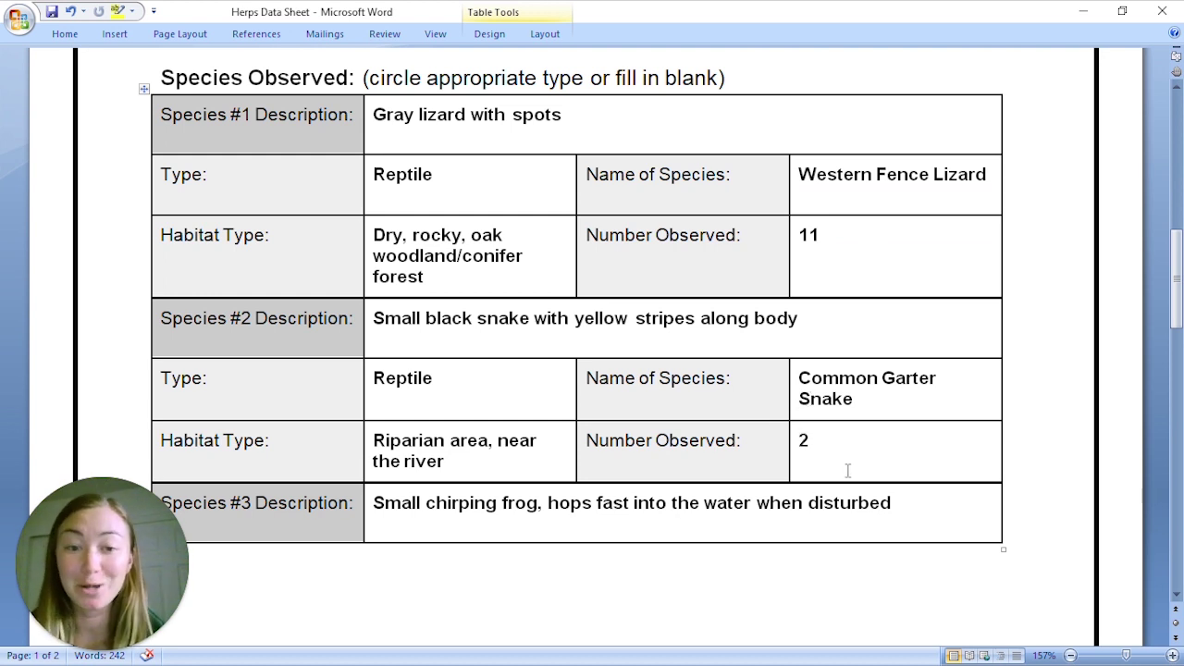
# Review the remaining species tables and graph page, then minimize Word to reveal Excel
pyautogui.scroll(-7, 848, 471)
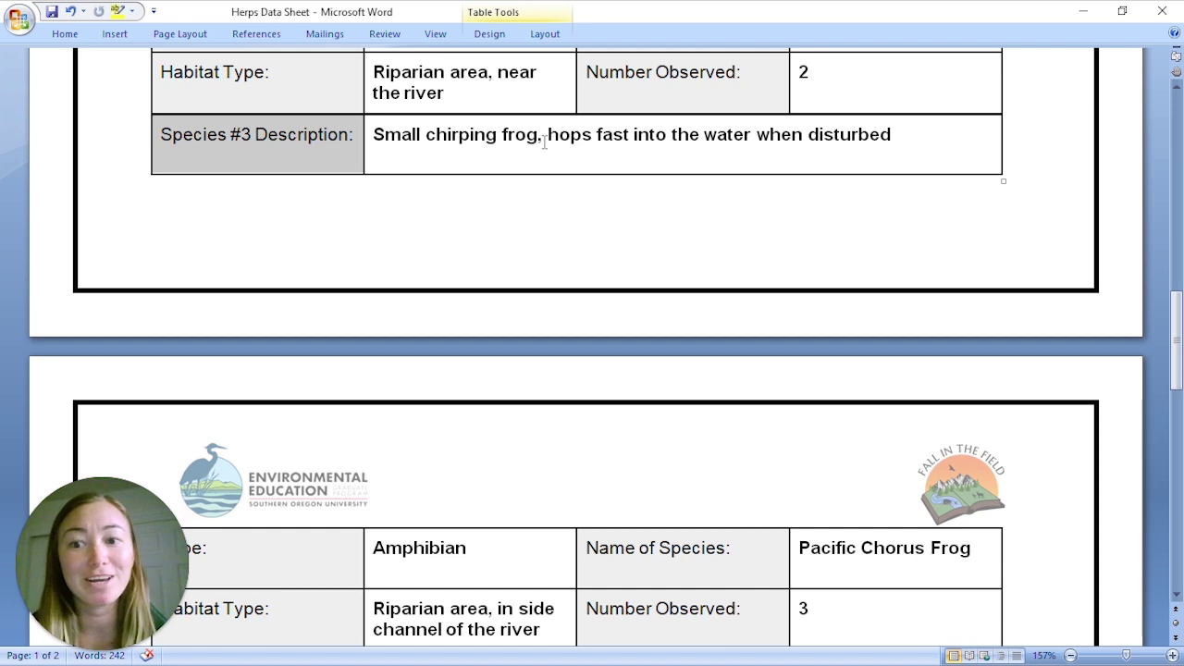
pyautogui.scroll(-2, 682, 301)
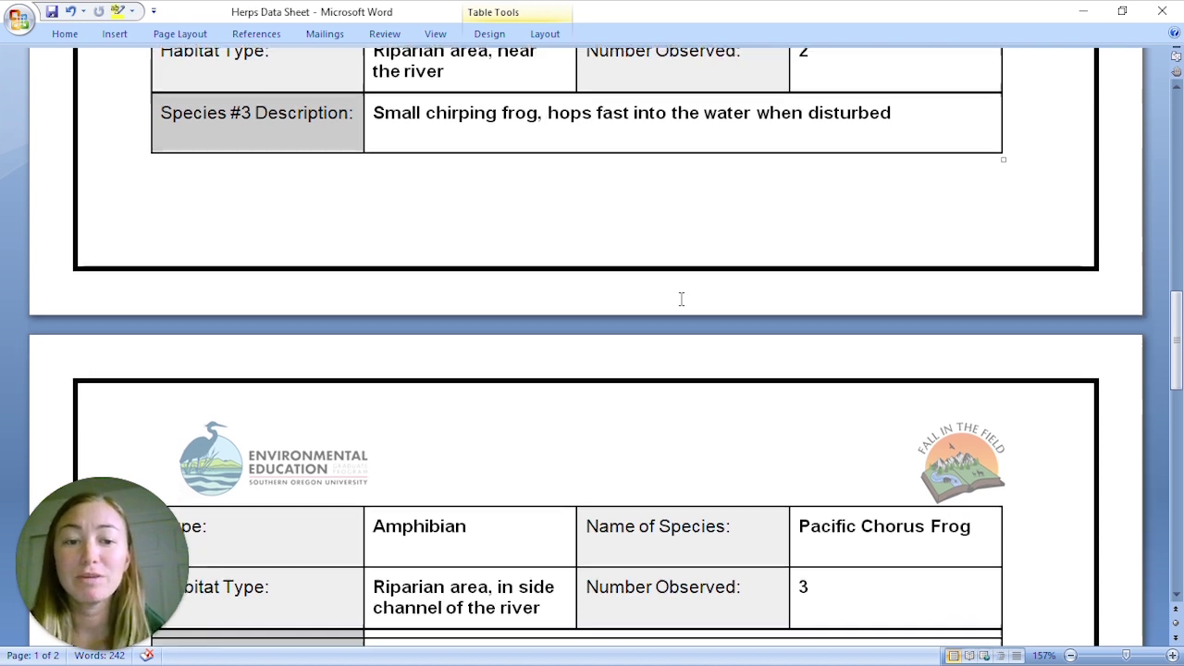
pyautogui.scroll(-3, 682, 305)
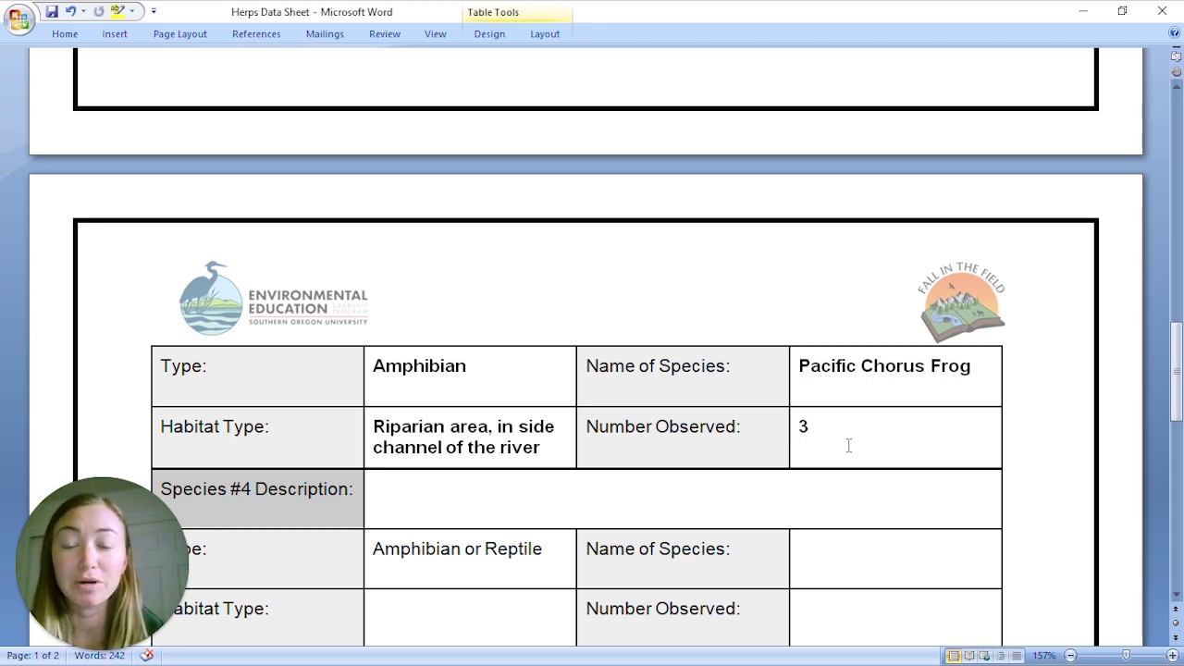
pyautogui.scroll(-15, 848, 446)
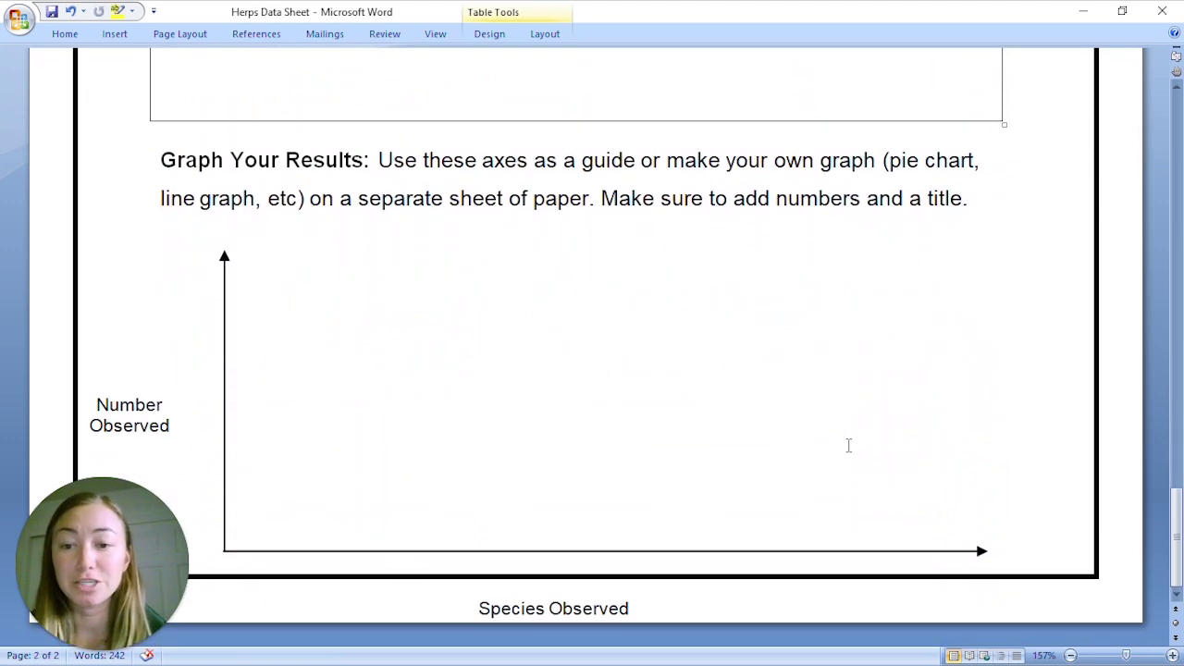
pyautogui.scroll(12, 848, 446)
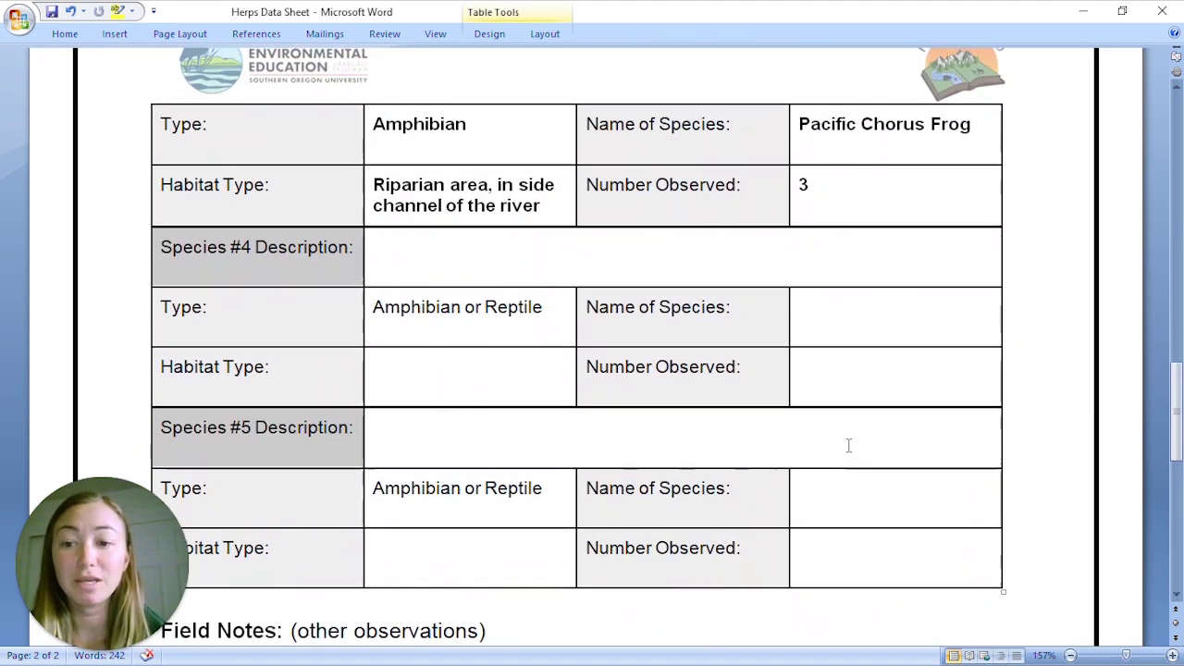
pyautogui.scroll(1, 848, 446)
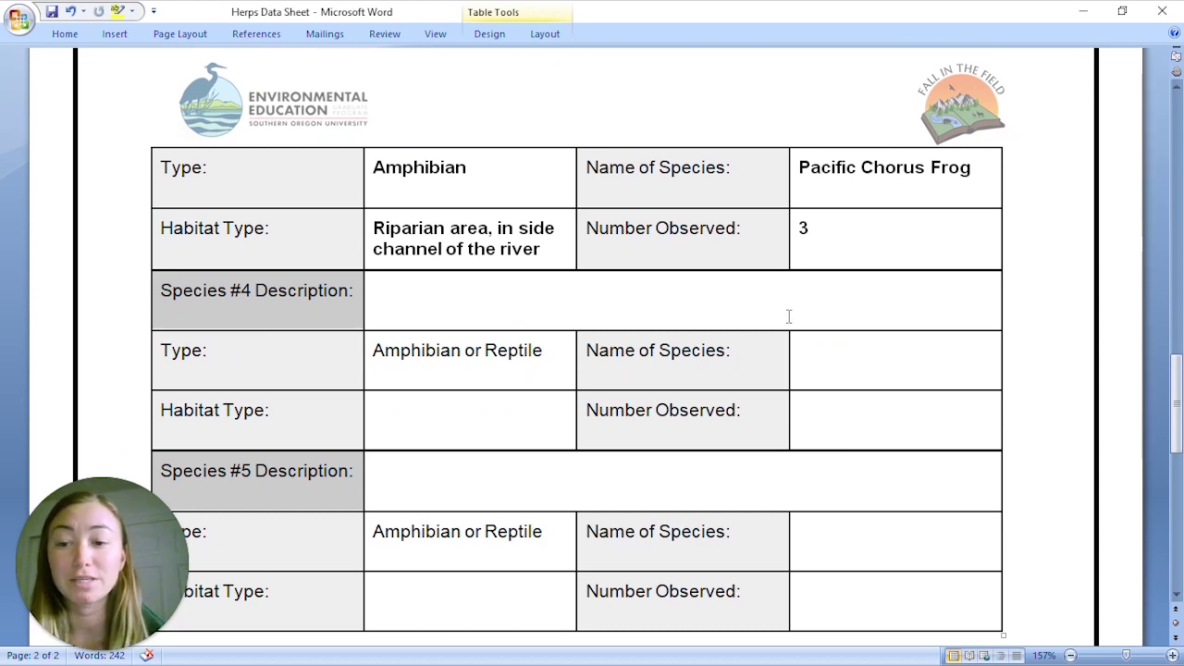
pyautogui.click(1086, 12)
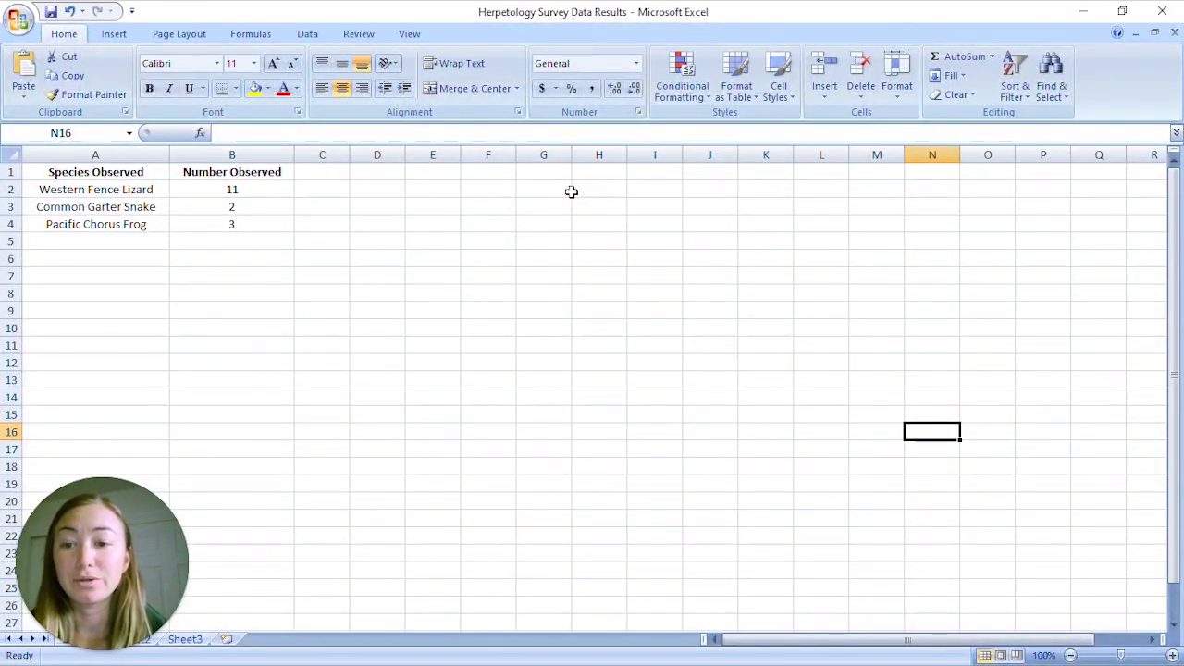
# Select the Species Observed and Number Observed table, cells A1 to B4
pyautogui.click(134, 173)
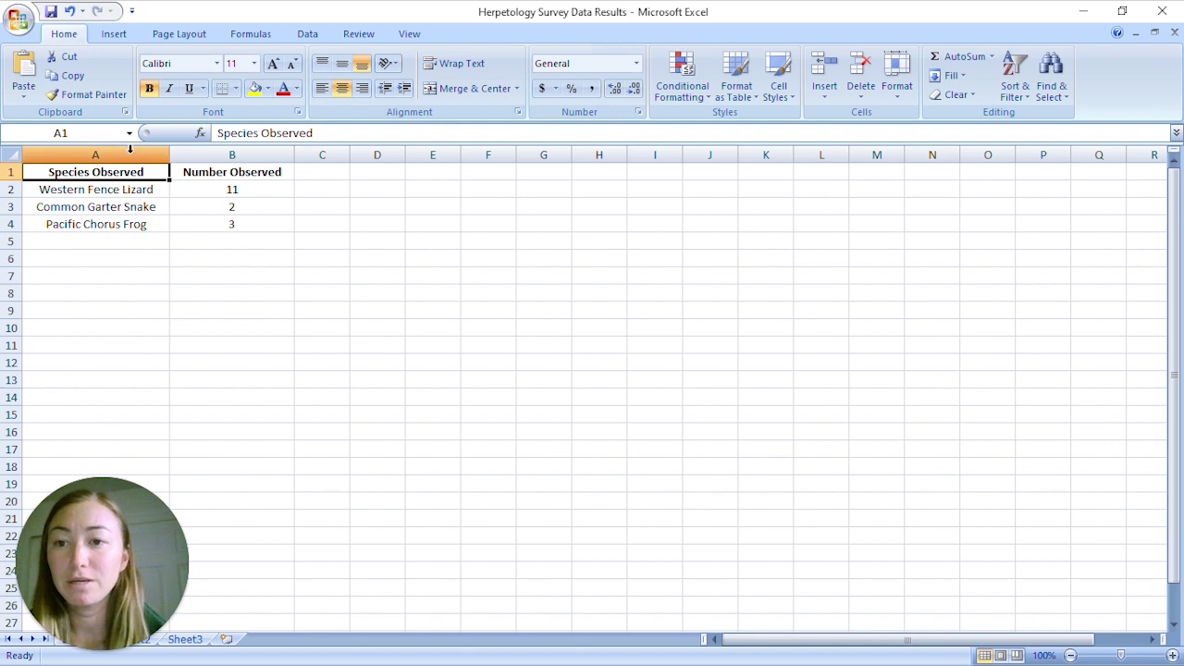
pyautogui.click(130, 154)
pyautogui.click(222, 155)
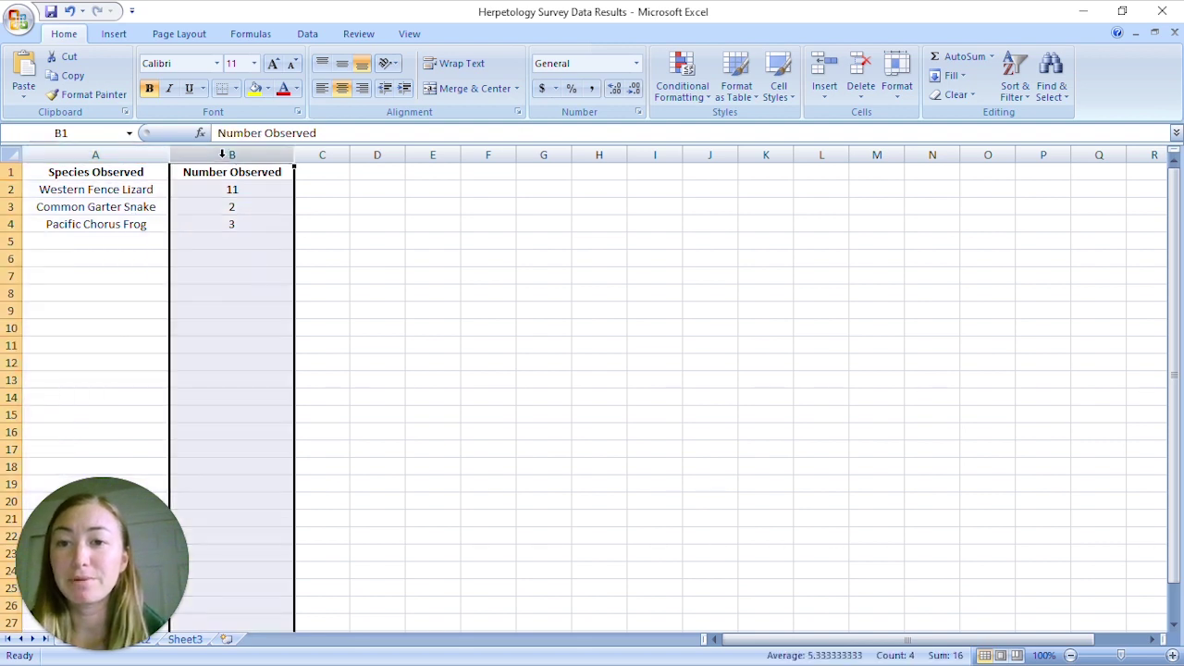
pyautogui.click(254, 192)
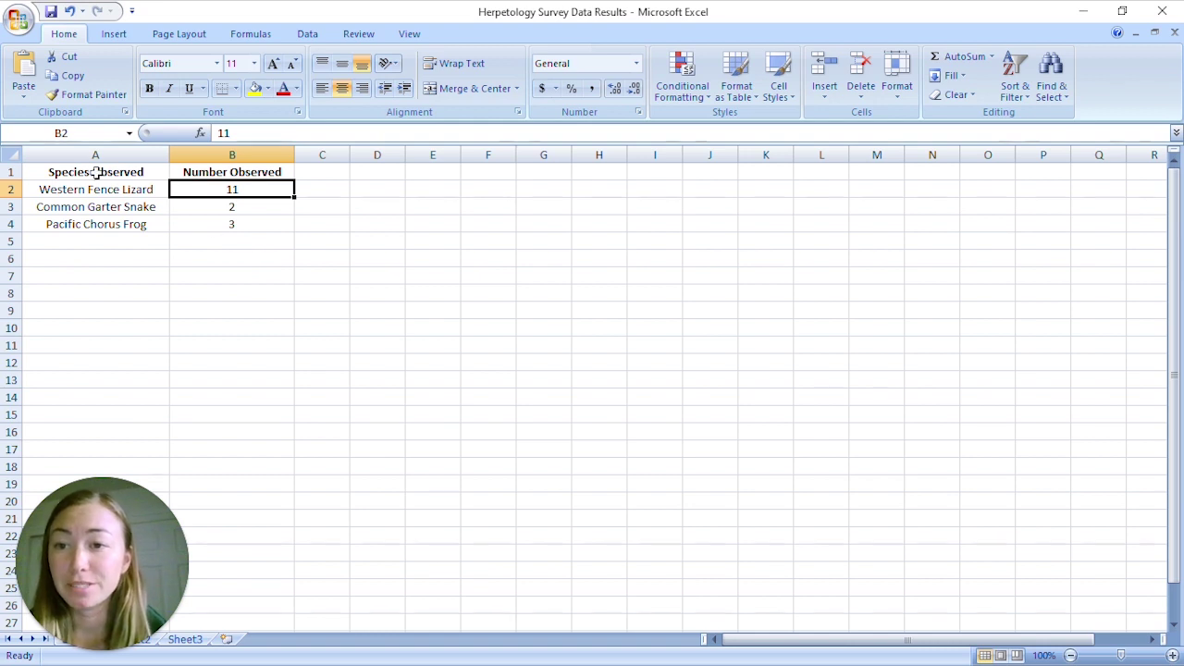
pyautogui.moveTo(96, 174); pyautogui.dragTo(184, 221)
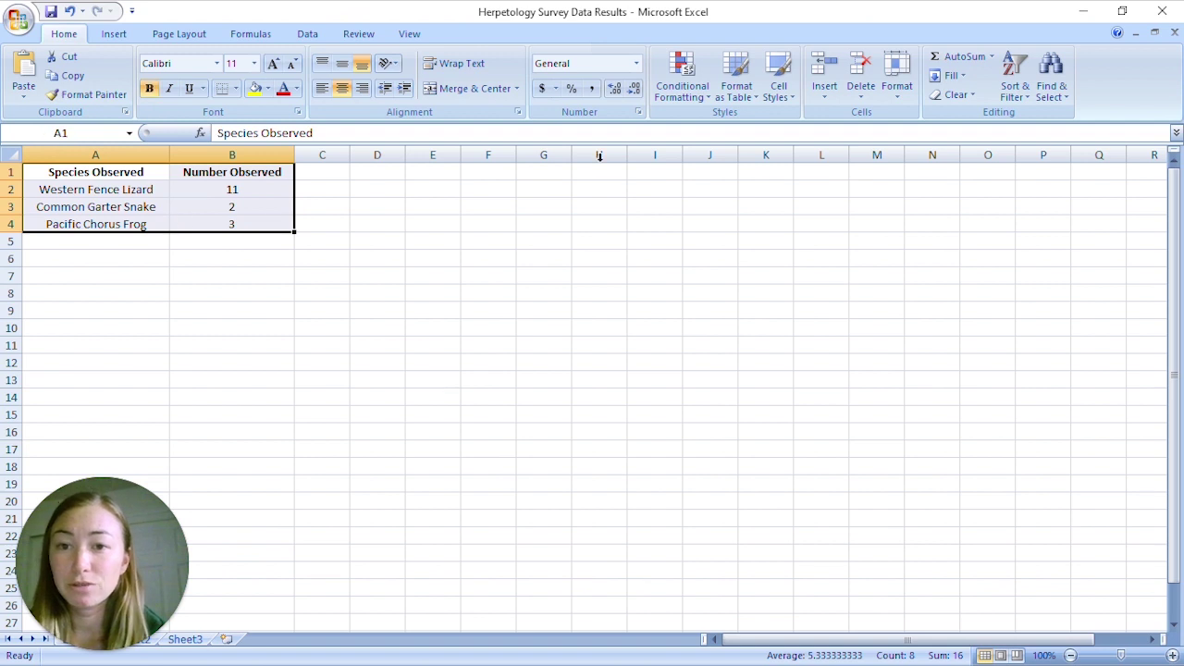
pyautogui.click(115, 36)
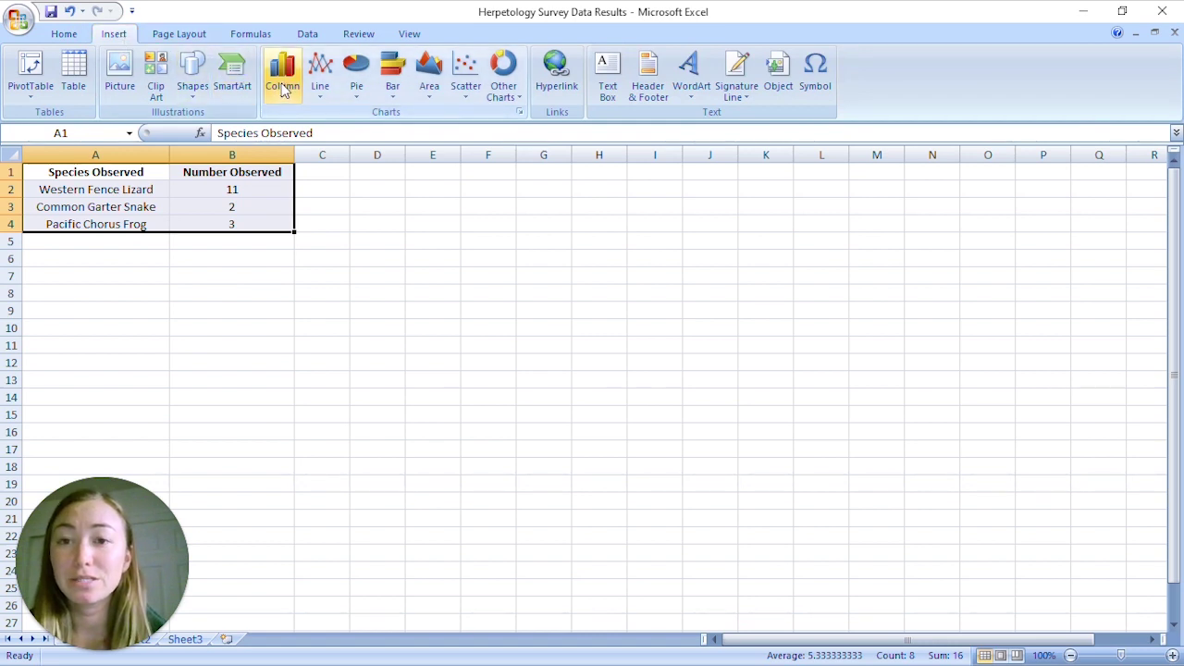
# Insert a 2-D clustered column chart plotting counts 11, 2 and 3 per species
pyautogui.click(284, 74)
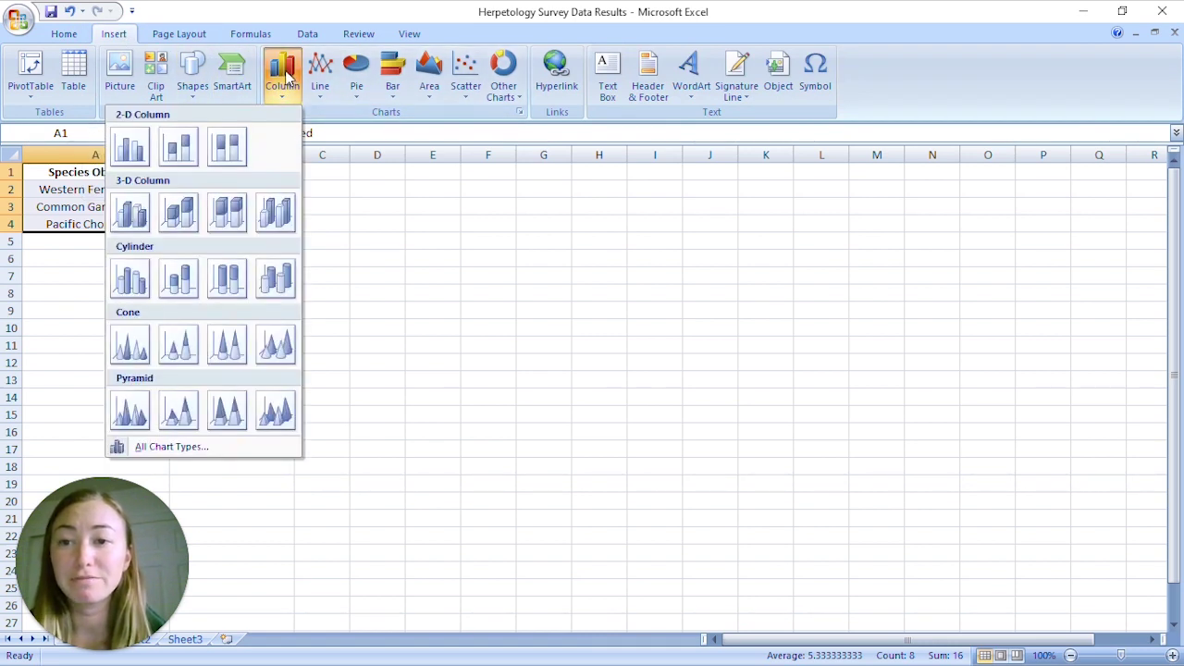
pyautogui.click(130, 148)
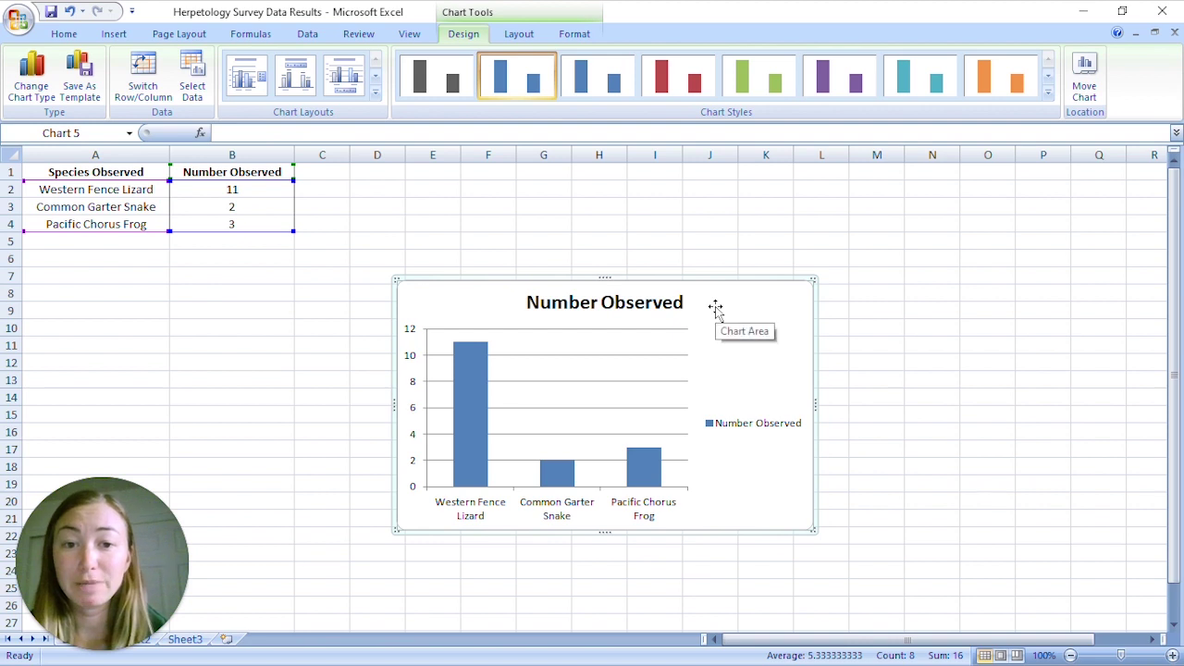
pyautogui.click(643, 309)
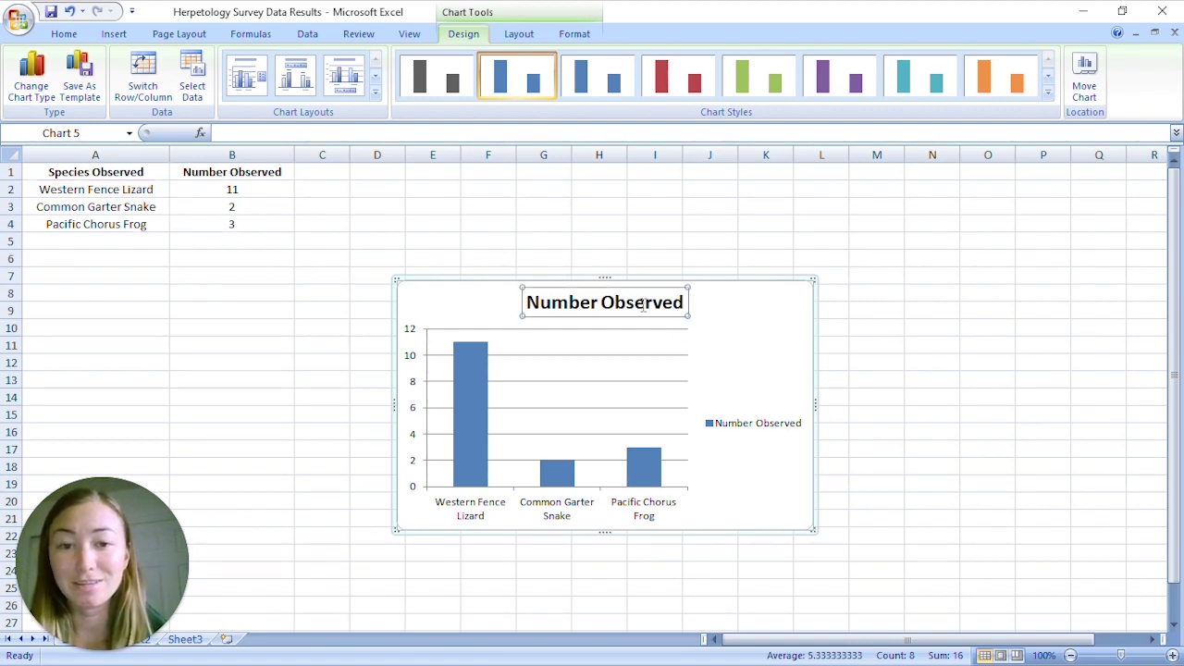
# Replace the chart title 'Number Observed' with 'Herpetology Survey at Rogue River Preserve'
pyautogui.doubleClick(529, 303)
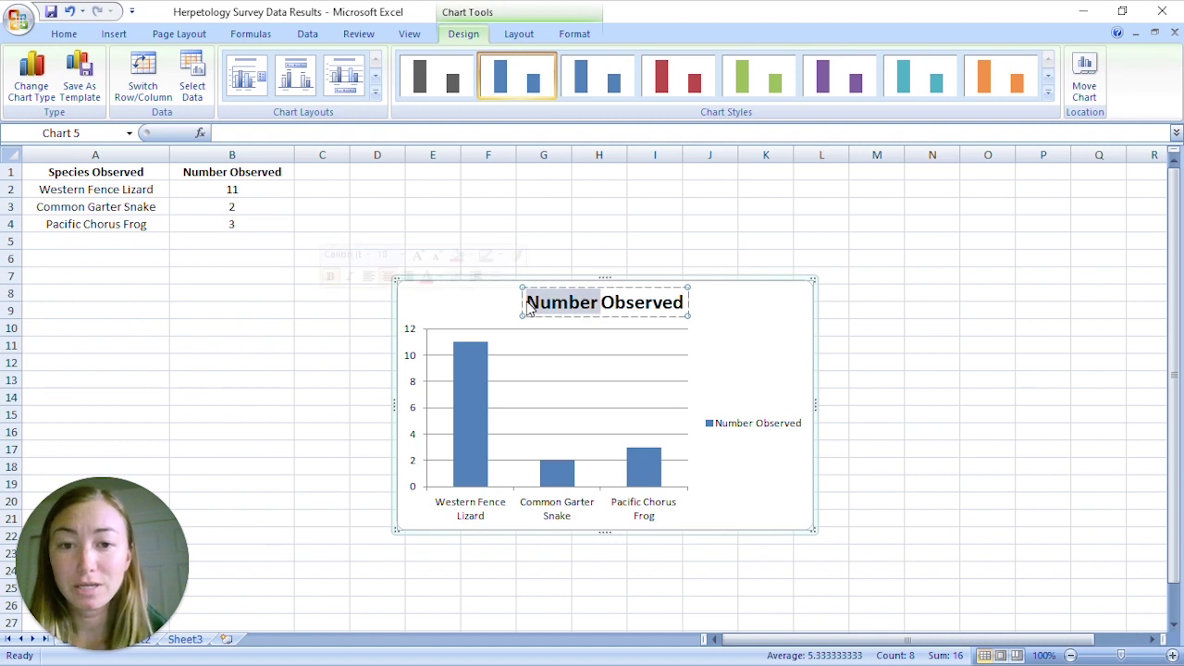
pyautogui.press('Delete')
pyautogui.press('Delete')
pyautogui.press('Delete')
pyautogui.press('Delete')
pyautogui.press('Delete')
pyautogui.press('Delete')
pyautogui.press('Delete')
pyautogui.press('Delete')
pyautogui.press('Delete')
pyautogui.press('Delete')
pyautogui.write('Herpetology Survey at Rogue Rive')
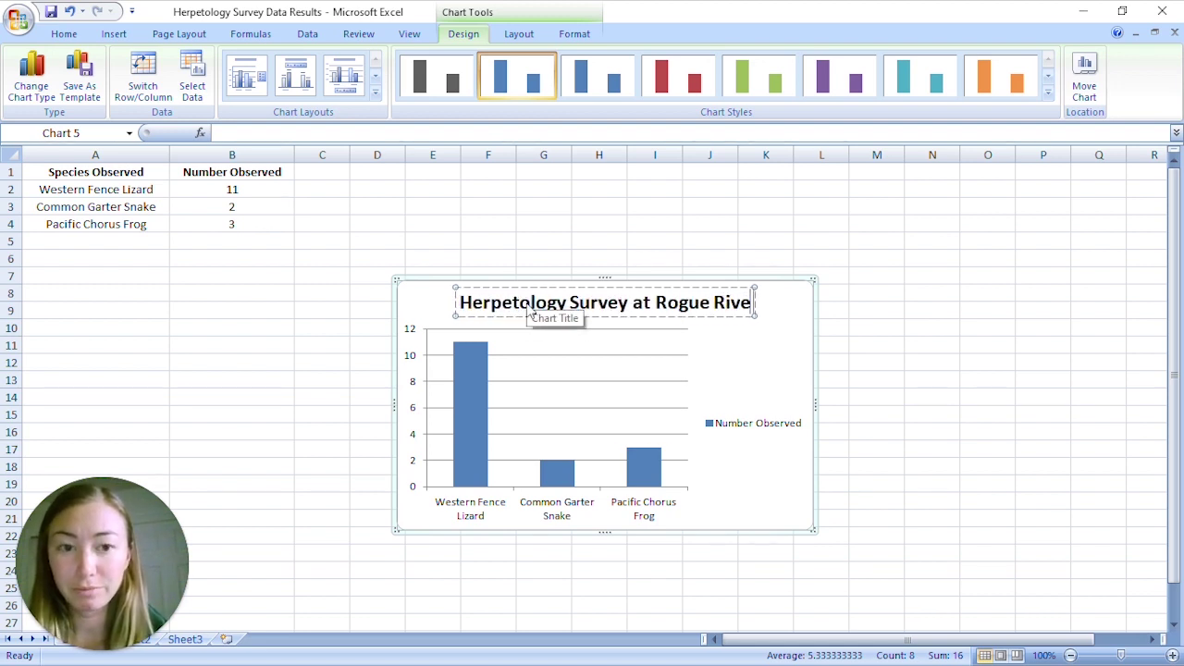
pyautogui.write('r Preserve')
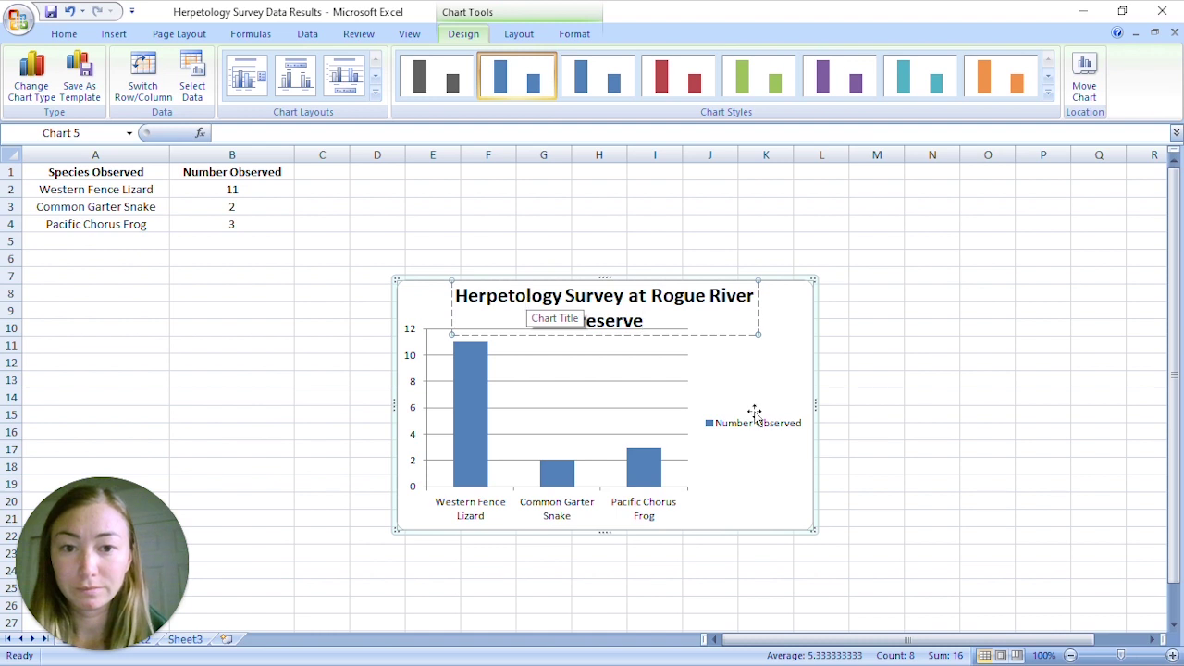
pyautogui.click(743, 388)
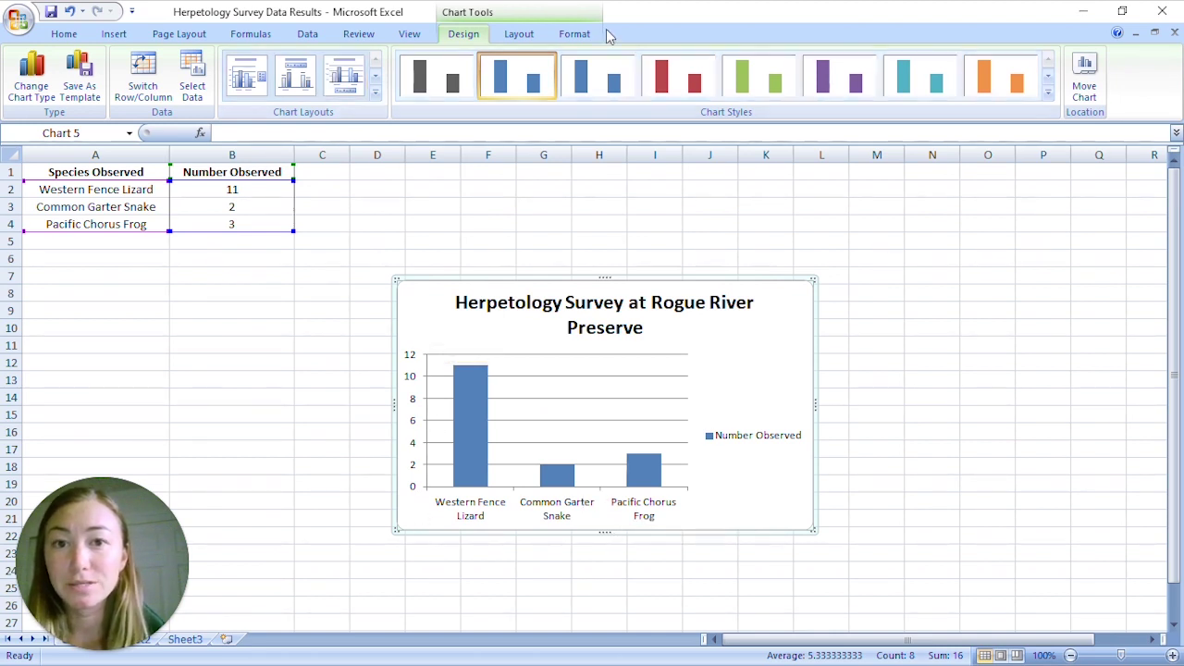
# Add a primary horizontal axis title below the axis reading 'Species Observed'
pyautogui.click(518, 37)
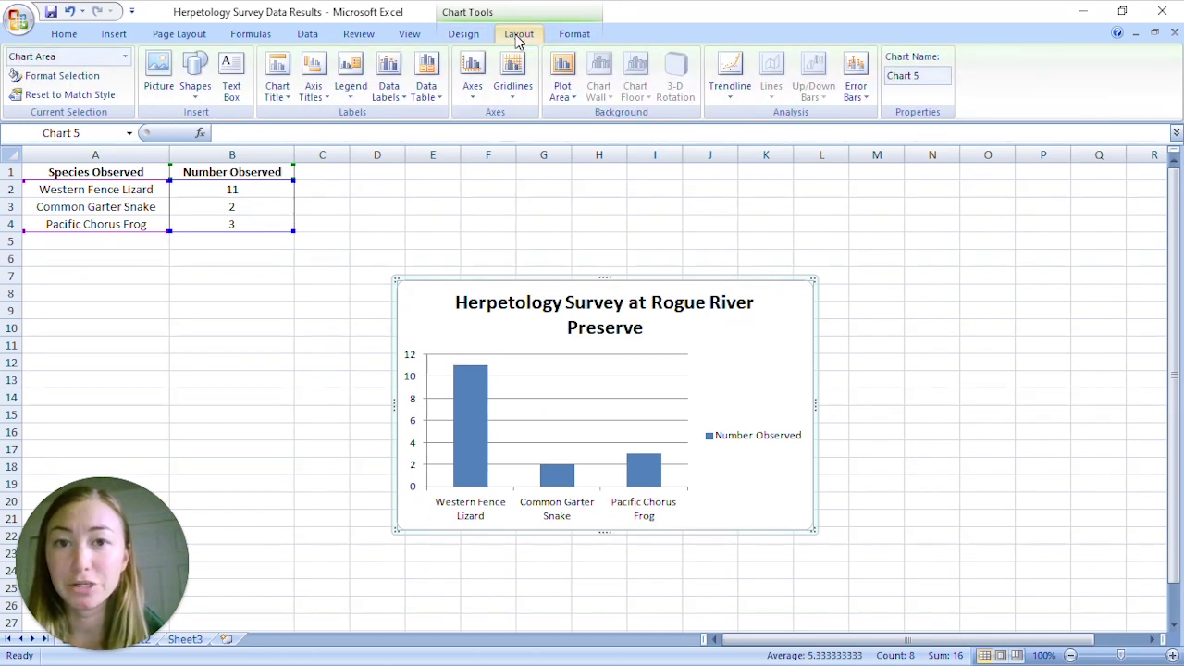
pyautogui.click(326, 98)
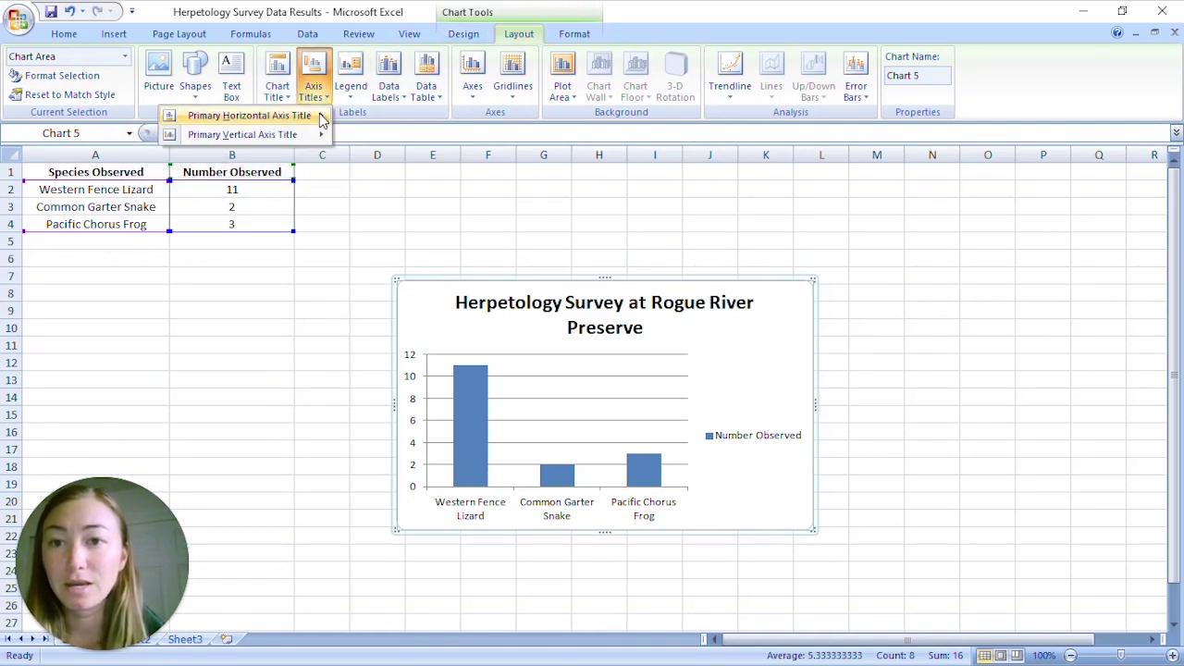
pyautogui.moveTo(320, 117)
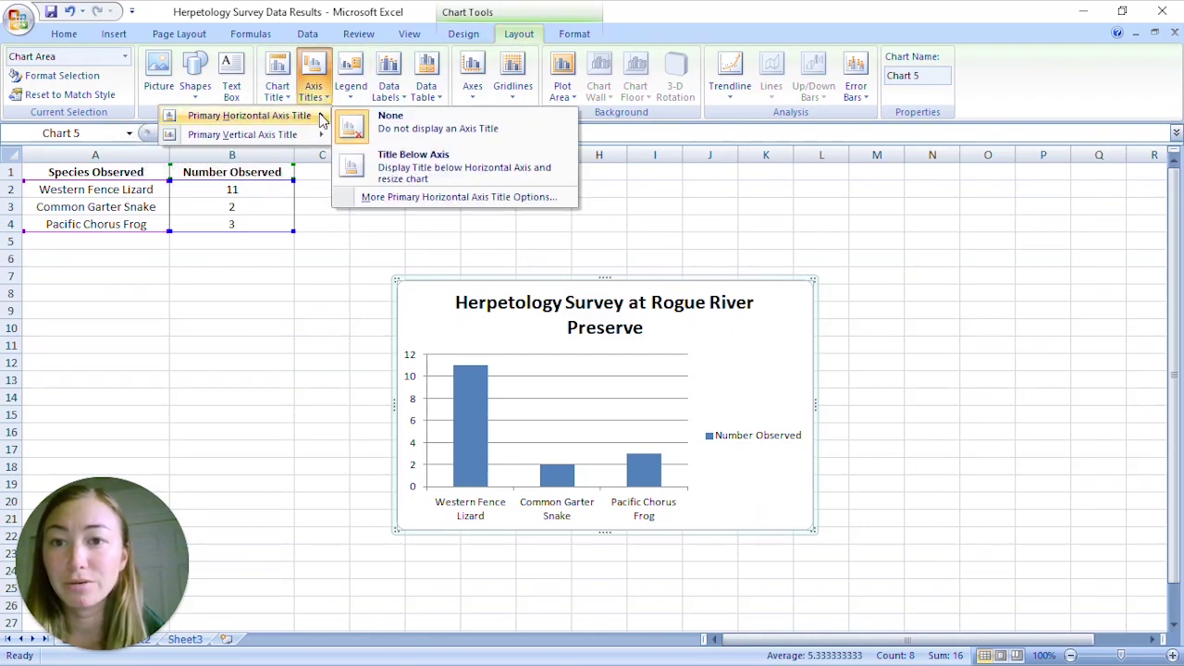
pyautogui.click(395, 173)
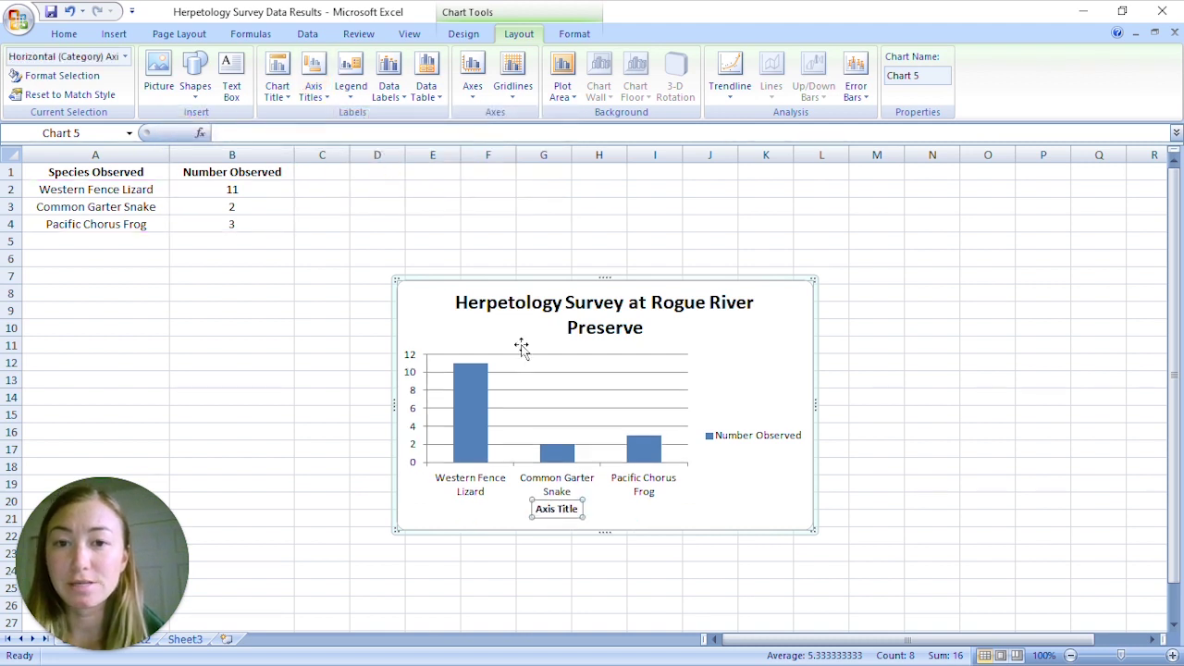
pyautogui.doubleClick(569, 510)
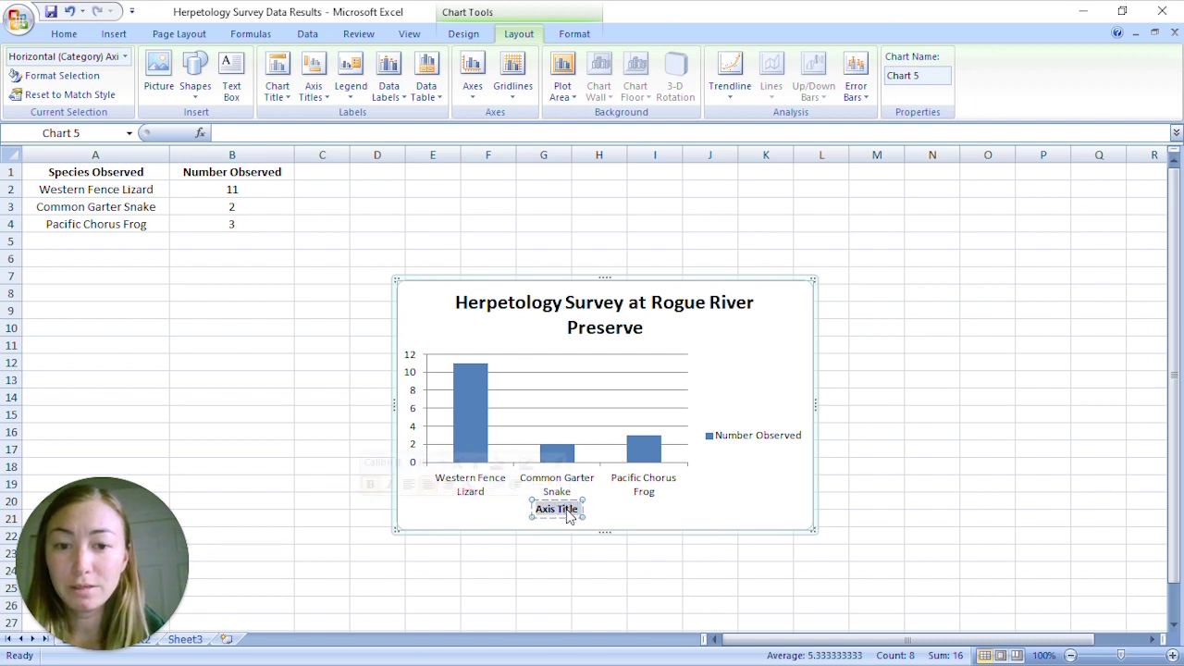
pyautogui.press('BackSpace')
pyautogui.press('BackSpace')
pyautogui.press('BackSpace')
pyautogui.press('BackSpace')
pyautogui.press('BackSpace')
pyautogui.press('BackSpace')
pyautogui.write('Spec')
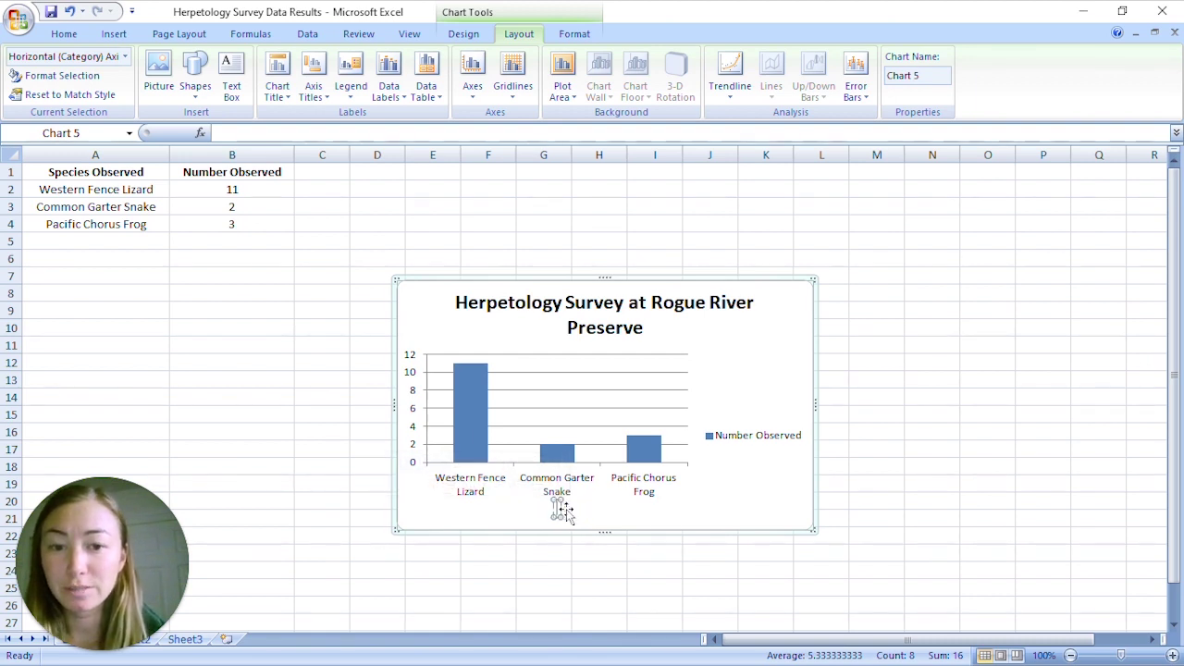
pyautogui.write('ies Ob')
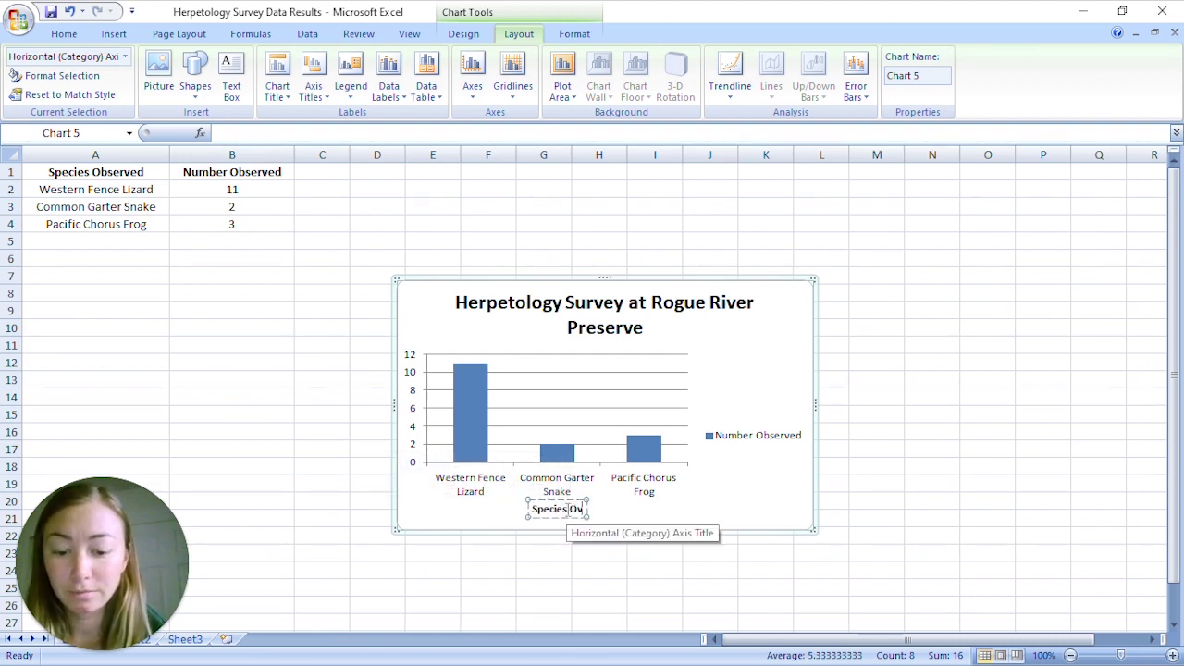
pyautogui.write('served')
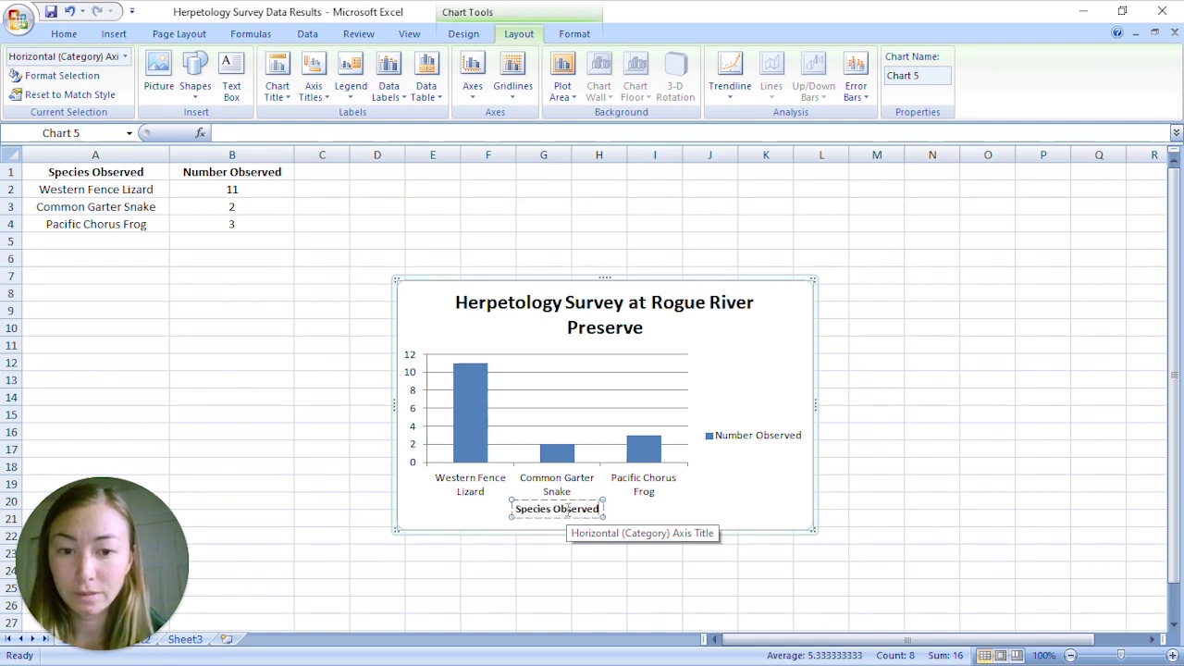
pyautogui.click(674, 523)
# Add a rotated primary vertical axis title reading 'Number Observed'
pyautogui.click(315, 92)
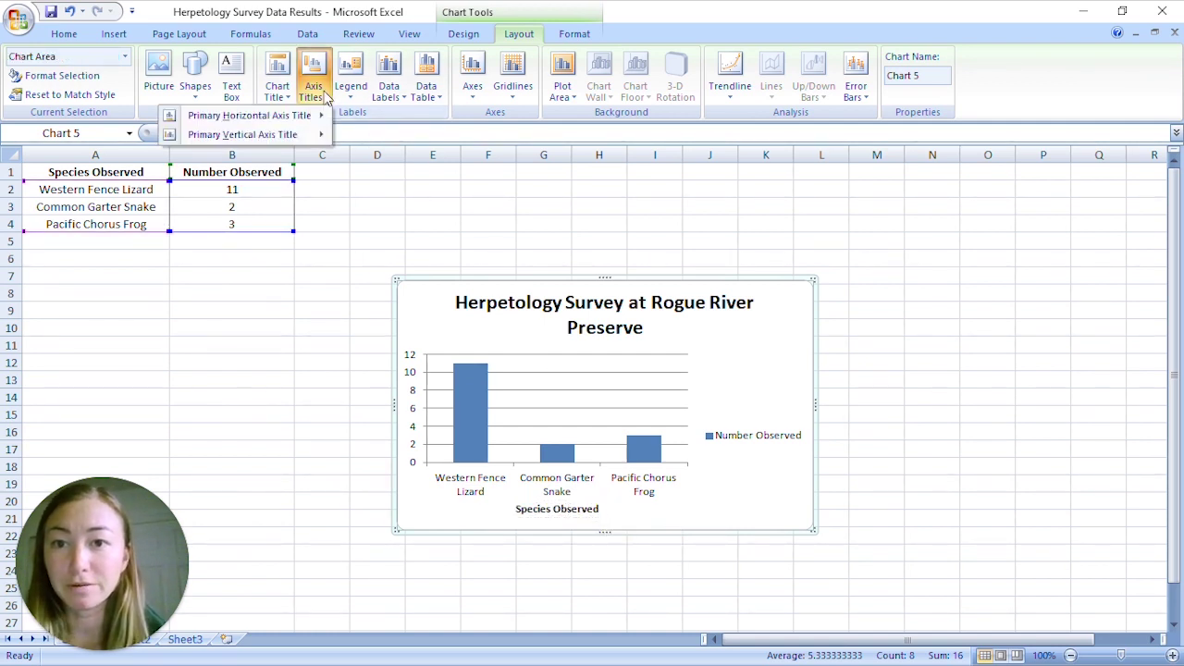
pyautogui.moveTo(312, 135)
pyautogui.click(386, 182)
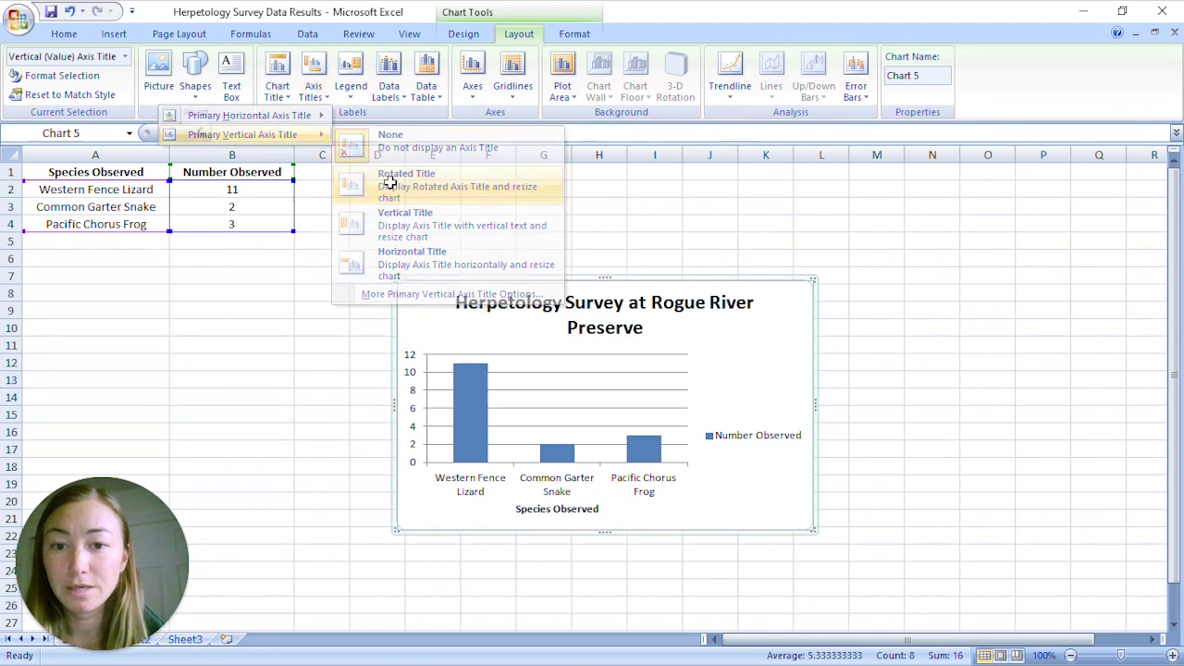
pyautogui.write('Nu')
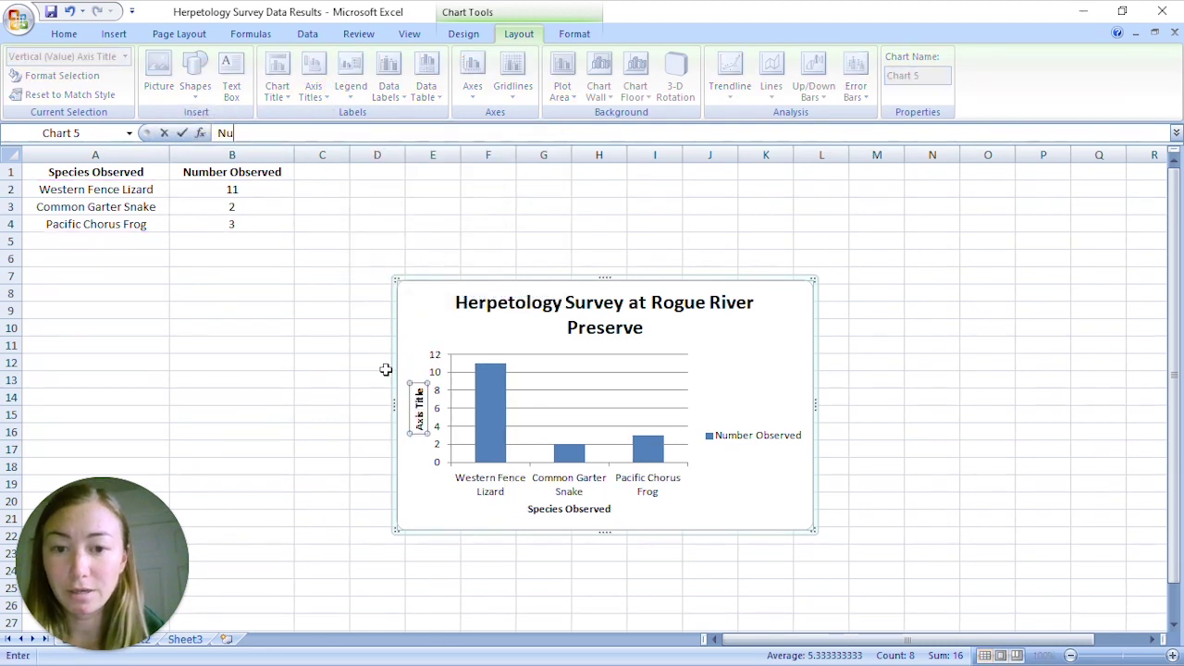
pyautogui.write('mber Observed')
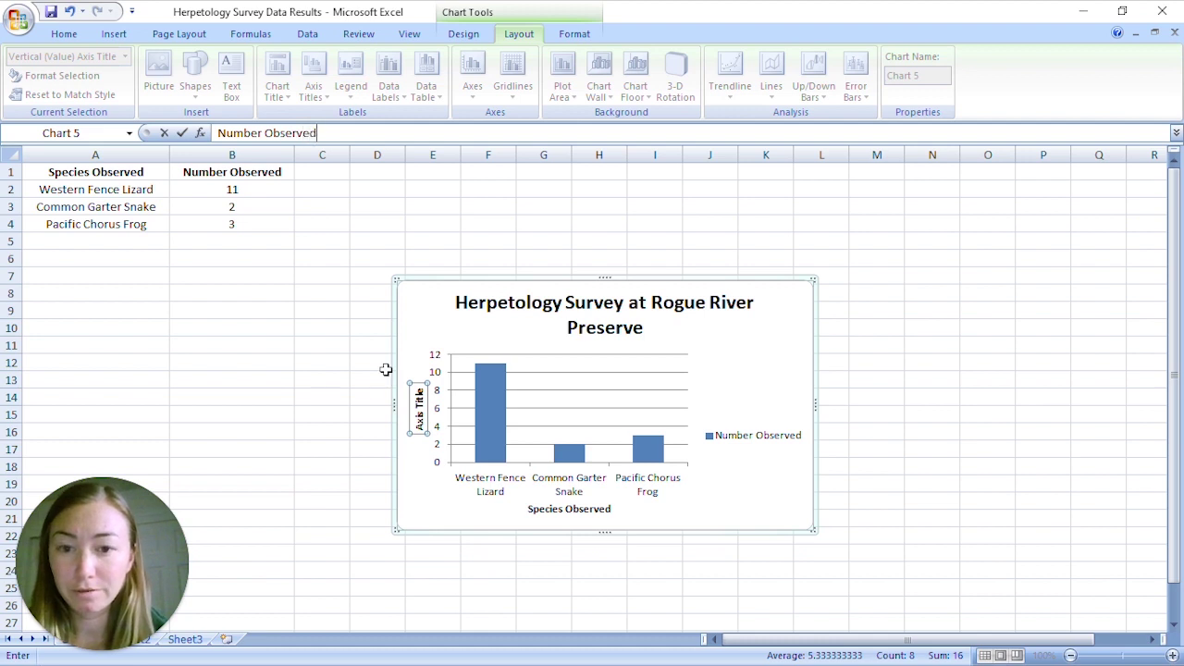
pyautogui.click(426, 490)
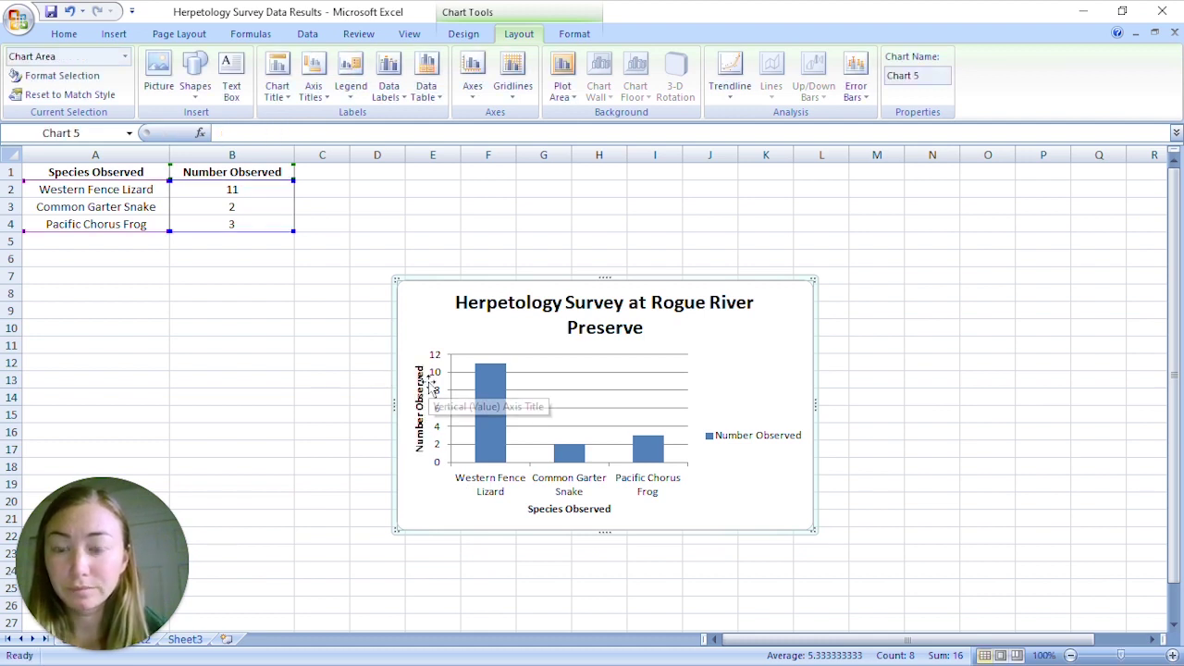